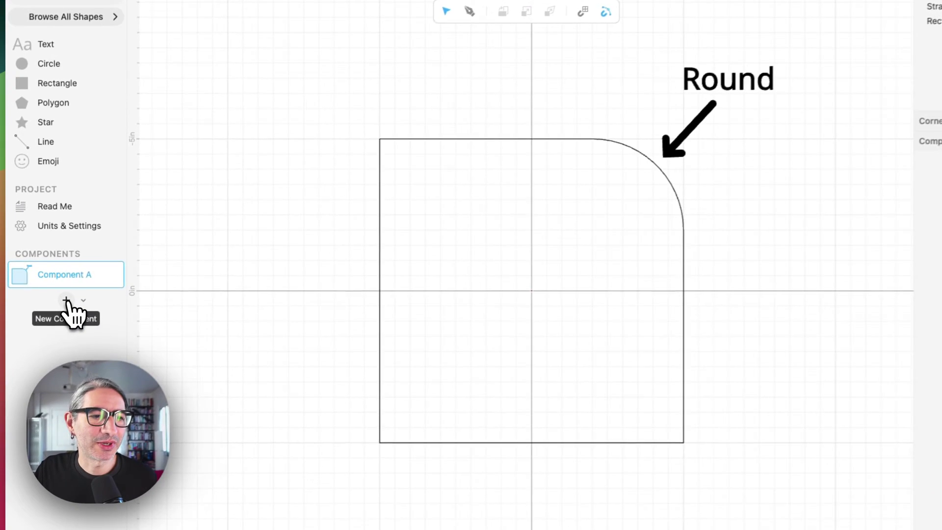
# Add Component B with Rectangle 2 at the origin, uniformly scaled to a 10 in square.
pyautogui.click(55, 315)
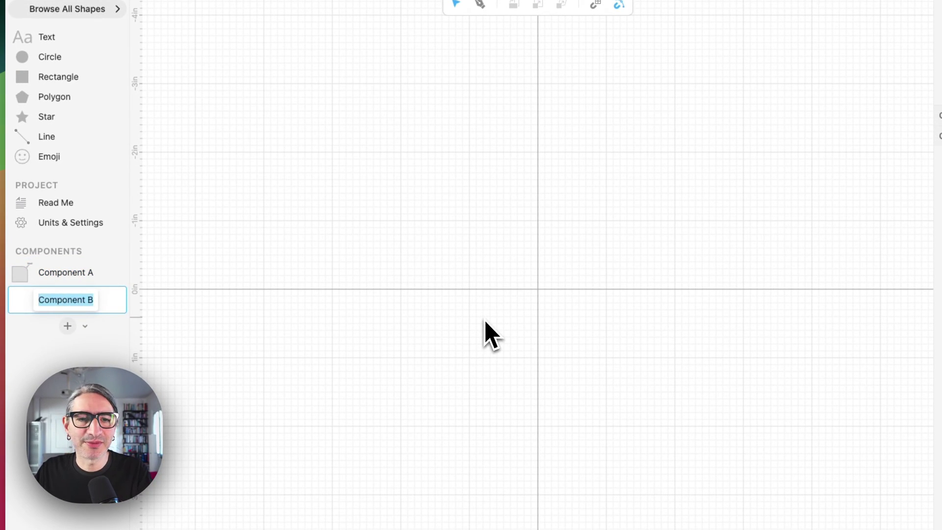
pyautogui.scroll(-3, 494, 324)
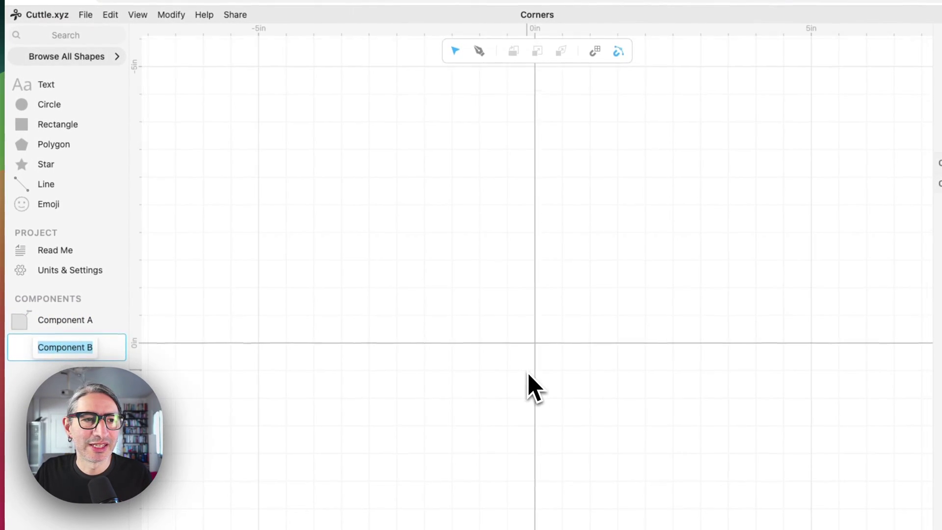
pyautogui.moveTo(29, 127); pyautogui.dragTo(522, 342)
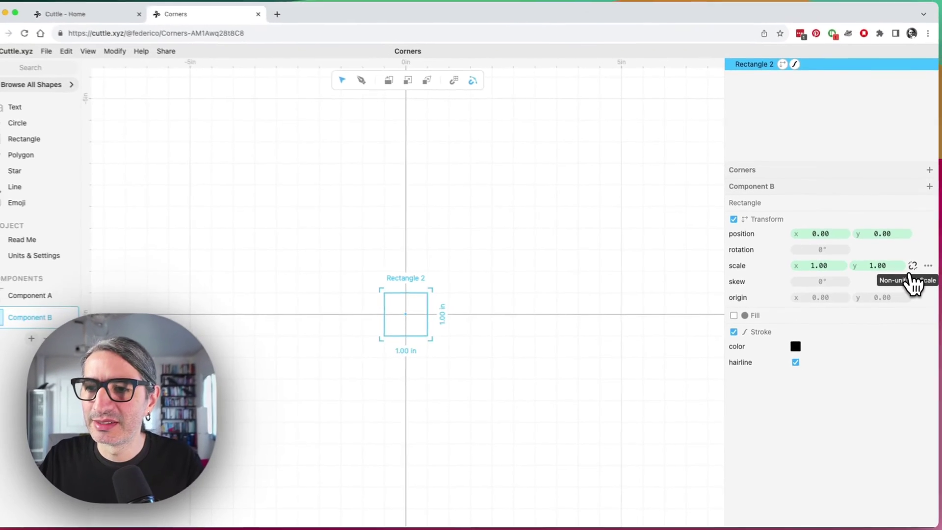
pyautogui.click(912, 268)
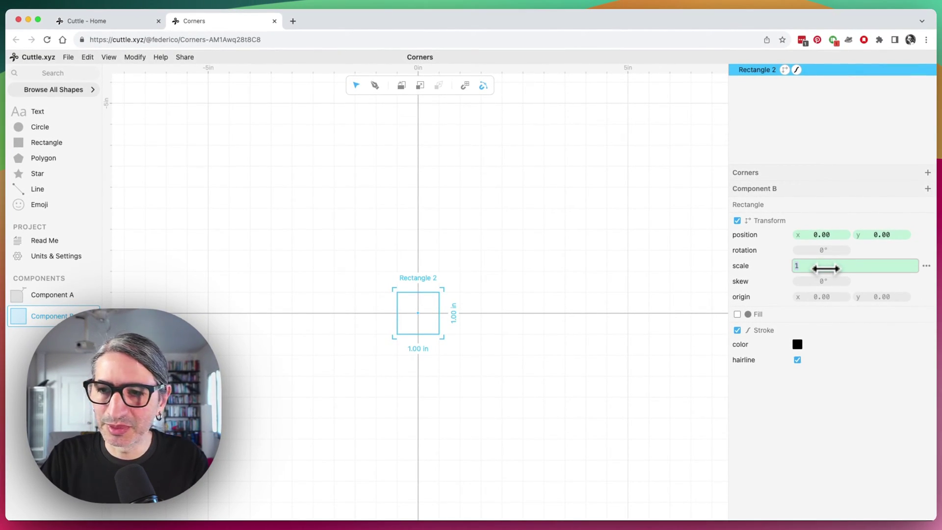
pyautogui.write('0')
pyautogui.click(694, 252)
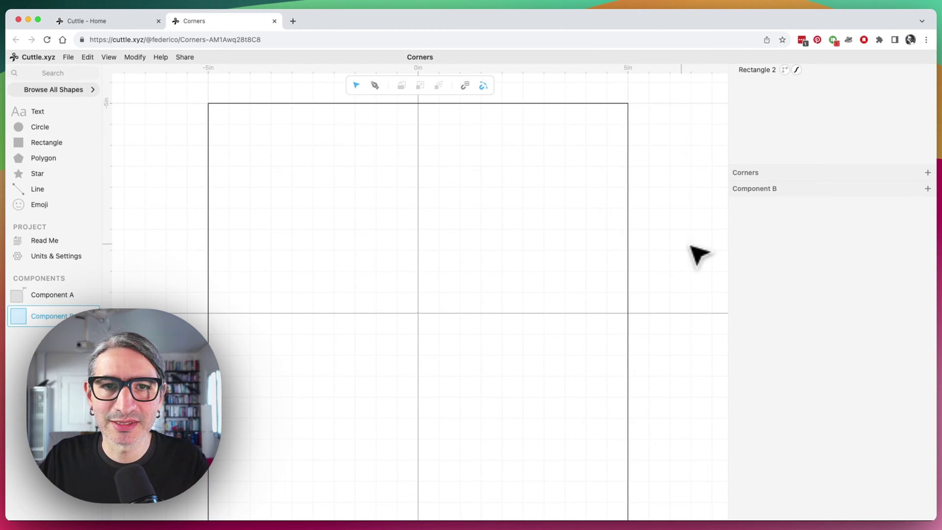
pyautogui.hotkey('shift', '1')
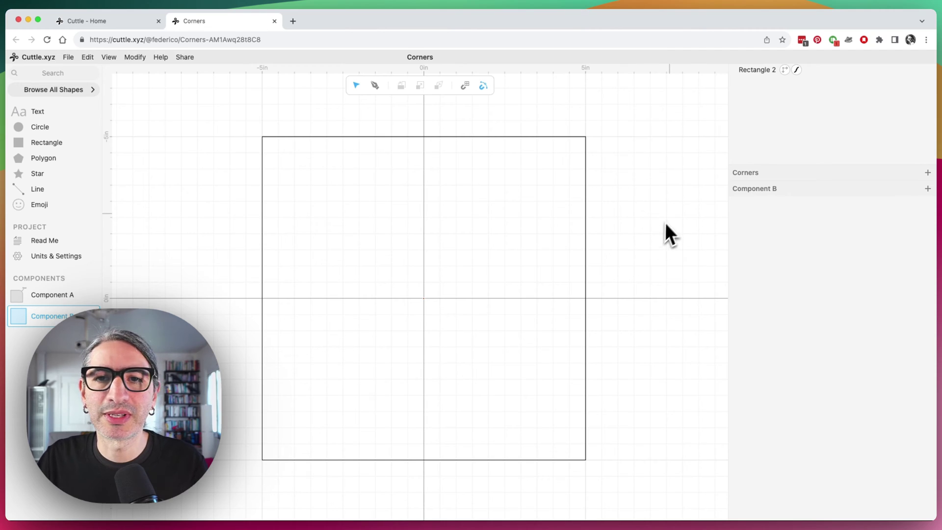
pyautogui.click(585, 195)
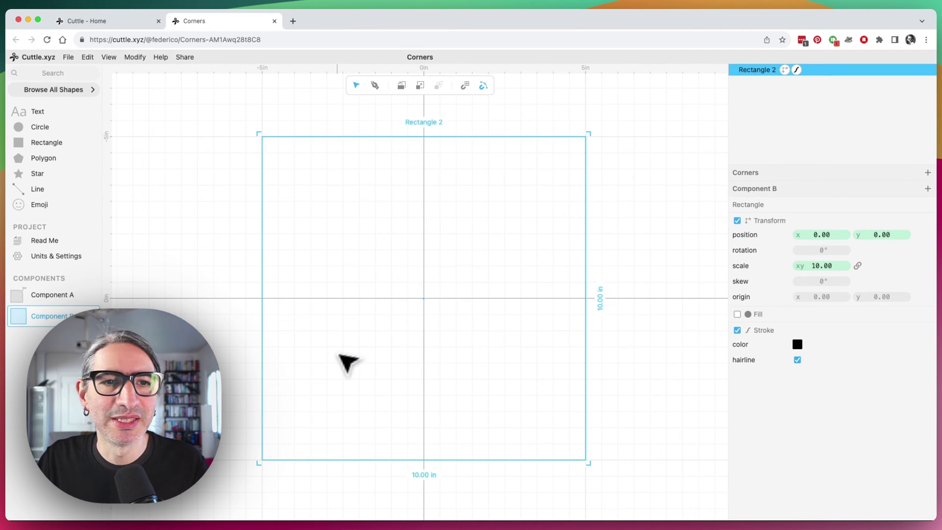
# Apply Round Corners to Rectangle 2 with a 2.5 radius on all four corners.
pyautogui.click(134, 58)
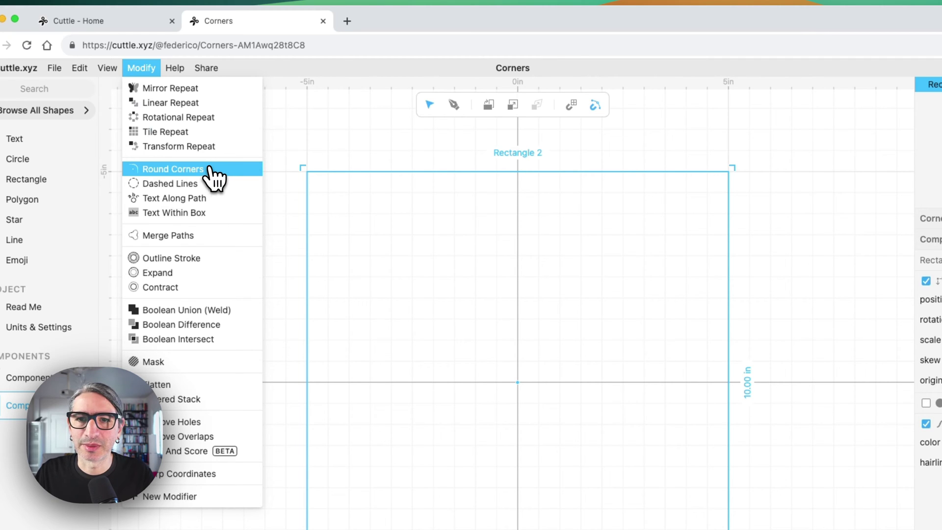
pyautogui.click(212, 169)
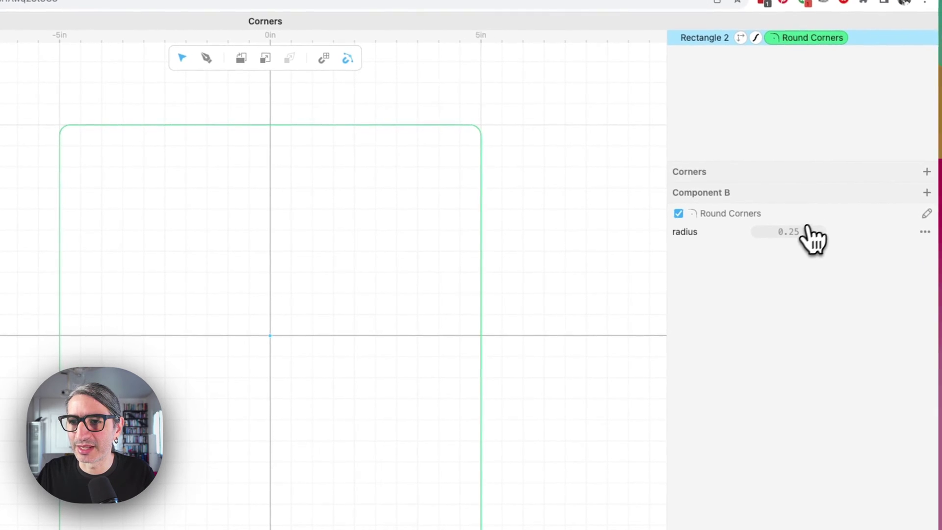
pyautogui.moveTo(791, 233); pyautogui.dragTo(940, 238)
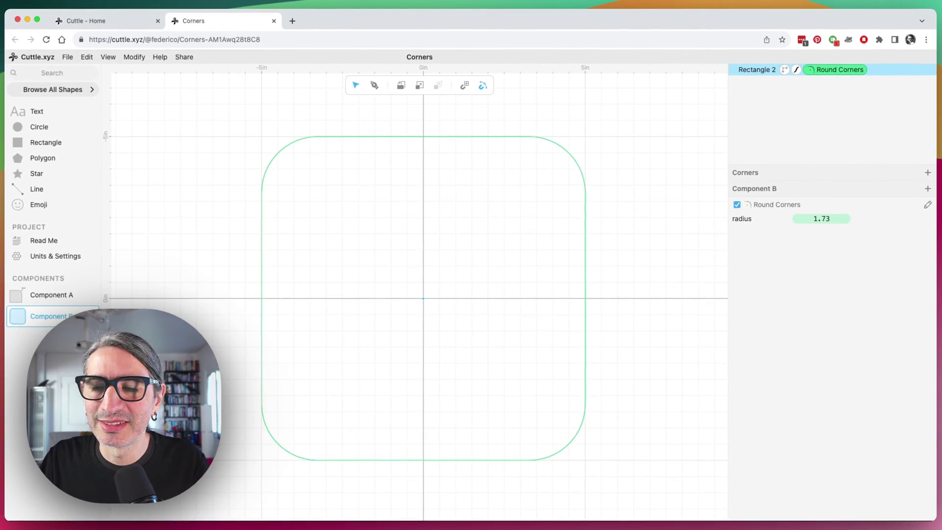
pyautogui.moveTo(818, 216); pyautogui.dragTo(752, 228)
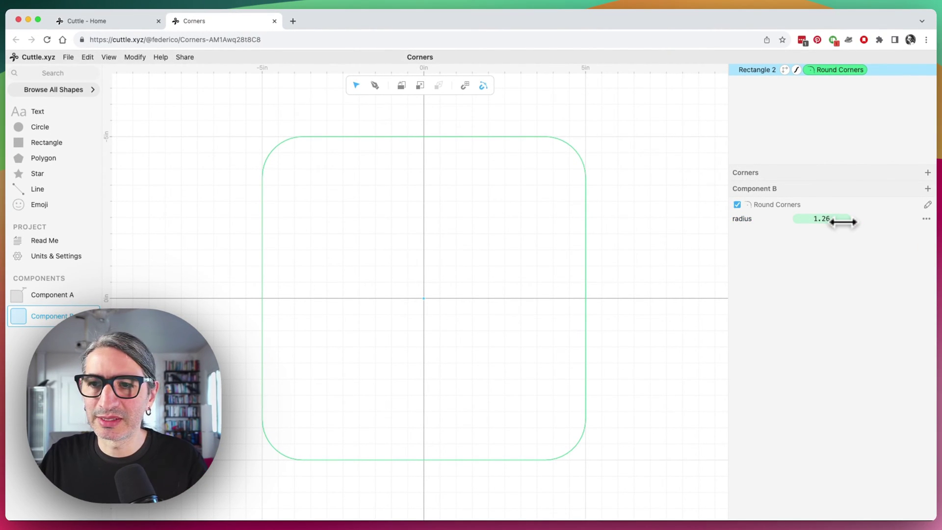
pyautogui.click(824, 219)
pyautogui.write('2.5')
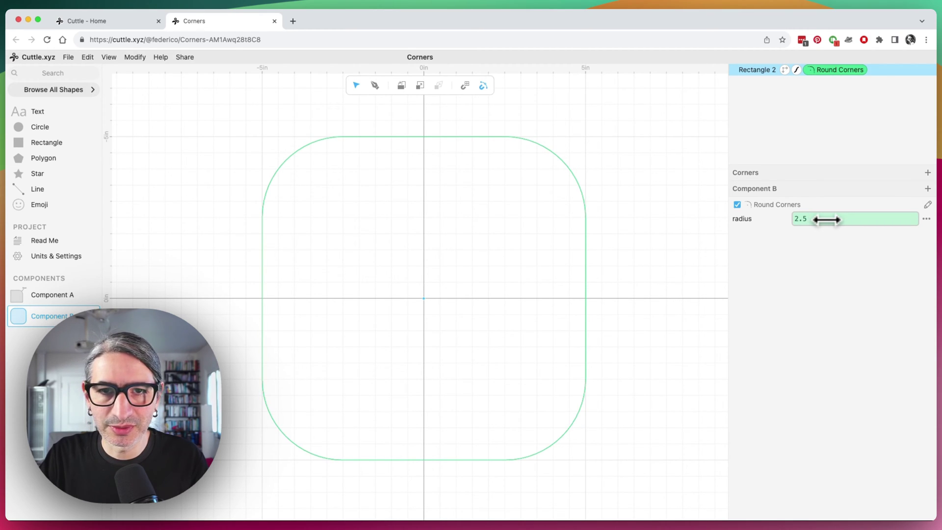
pyautogui.press('Return')
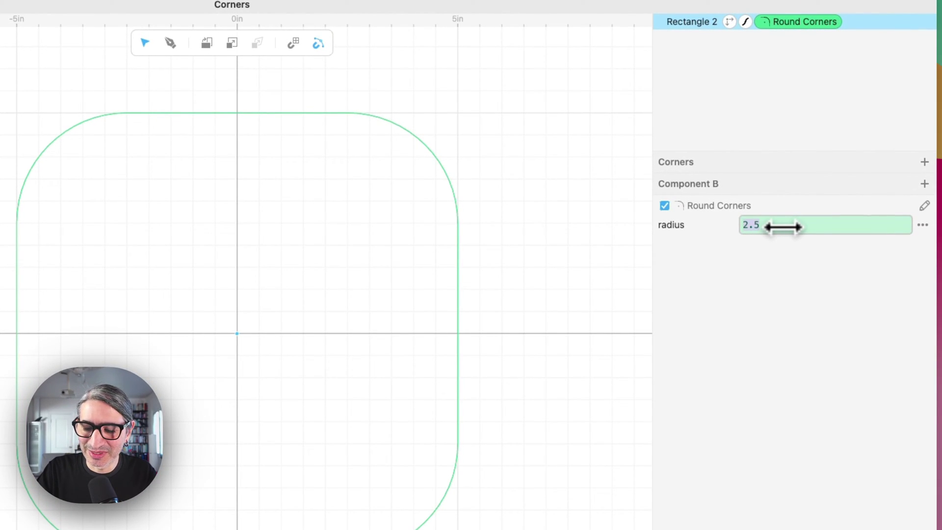
# Replace the 2.5 corner radius with the list [0, 0, 0, 0].
pyautogui.write('[]')
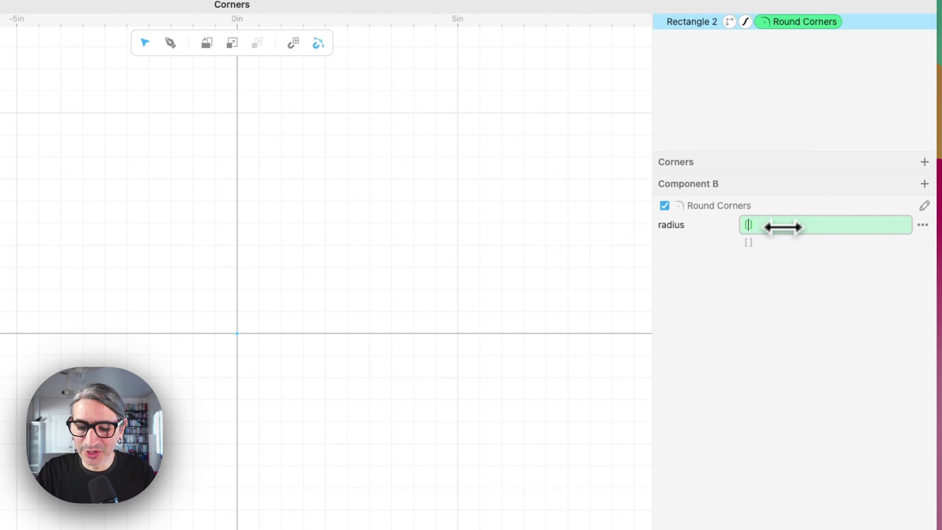
pyautogui.write('0,0,0,0')
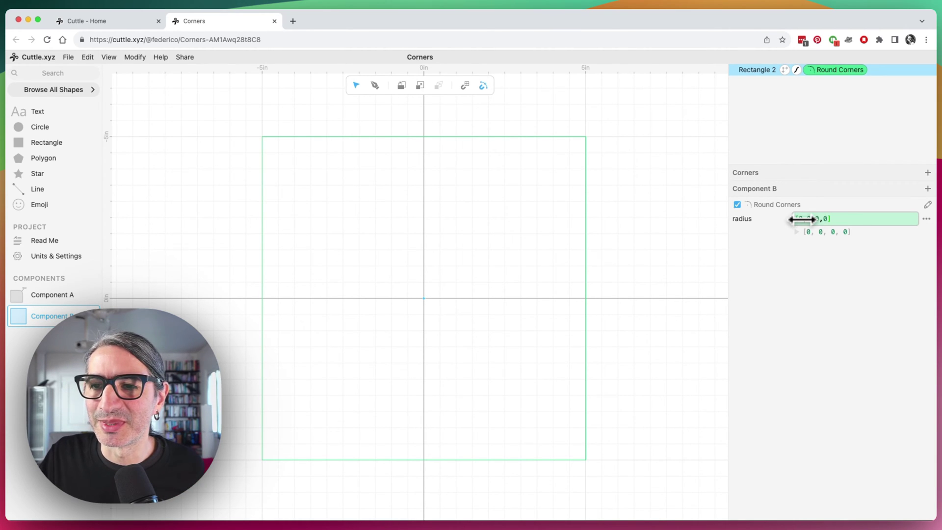
# Adjust the radius list to [3.1, 0, 0, 0] so only the top-right corner is rounded.
pyautogui.moveTo(802, 220); pyautogui.dragTo(805, 220)
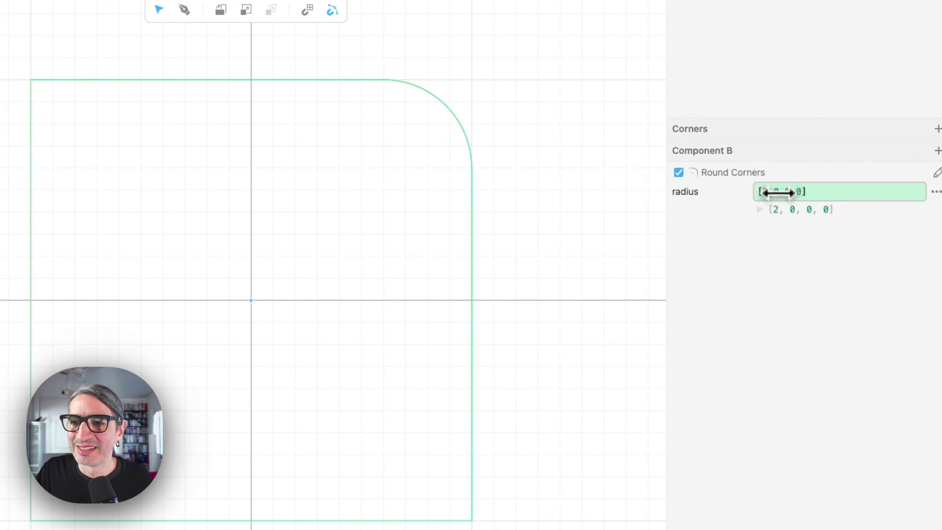
pyautogui.moveTo(777, 192); pyautogui.dragTo(782, 192)
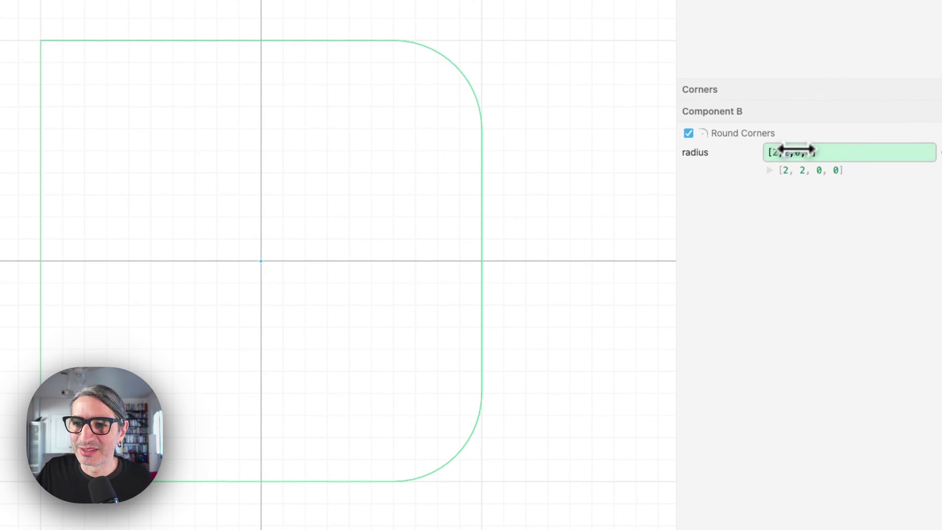
pyautogui.moveTo(800, 153); pyautogui.dragTo(808, 151)
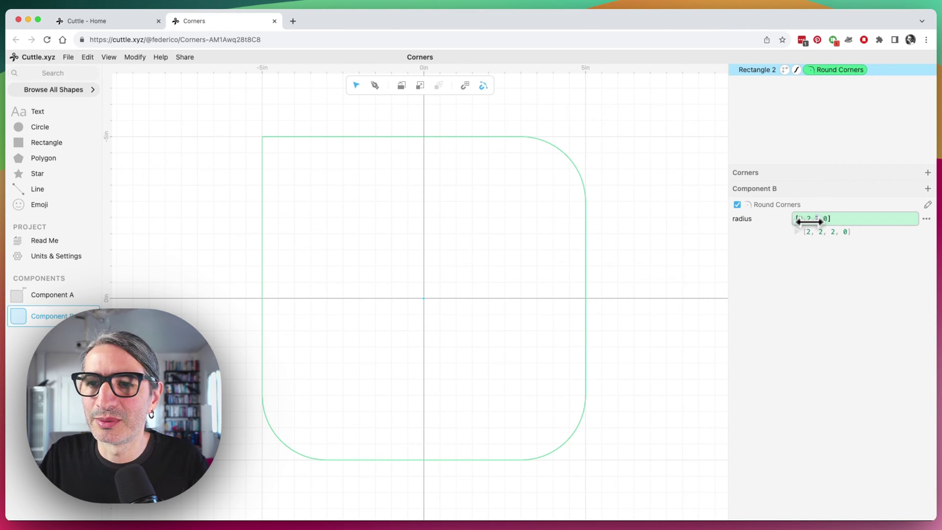
pyautogui.moveTo(811, 218); pyautogui.dragTo(802, 235)
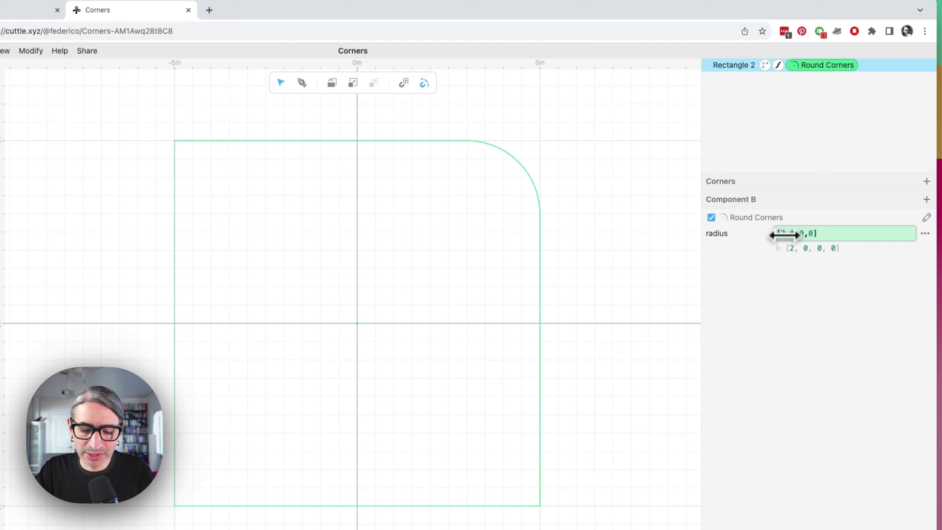
pyautogui.moveTo(784, 235); pyautogui.dragTo(799, 233)
# Create Component C holding Polygon 1, a pentagon snapped to the origin at scale 10.
pyautogui.click(573, 302)
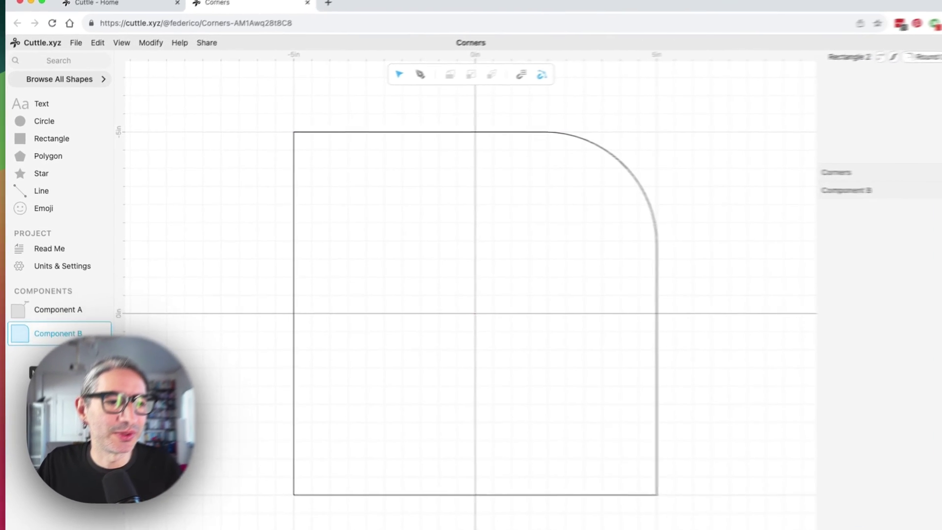
pyautogui.click(55, 329)
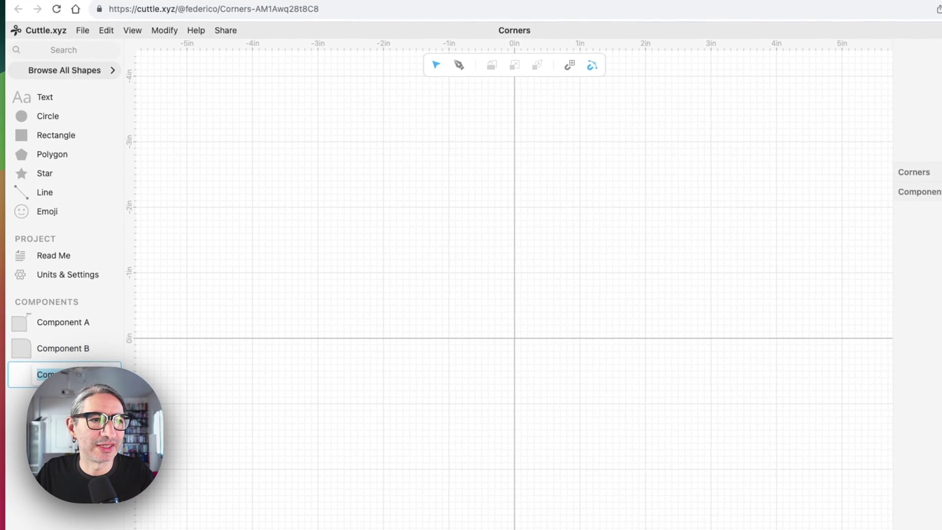
pyautogui.moveTo(27, 158); pyautogui.dragTo(501, 318)
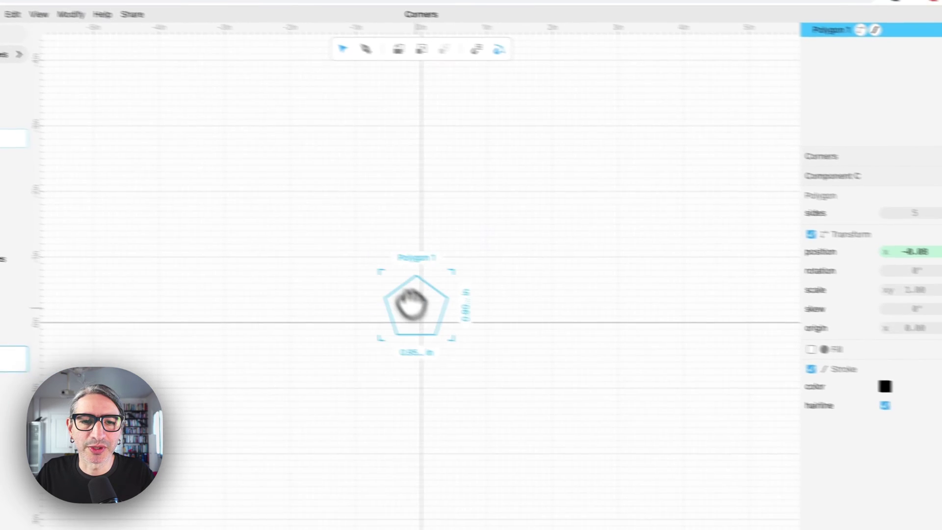
pyautogui.moveTo(412, 303); pyautogui.dragTo(417, 319)
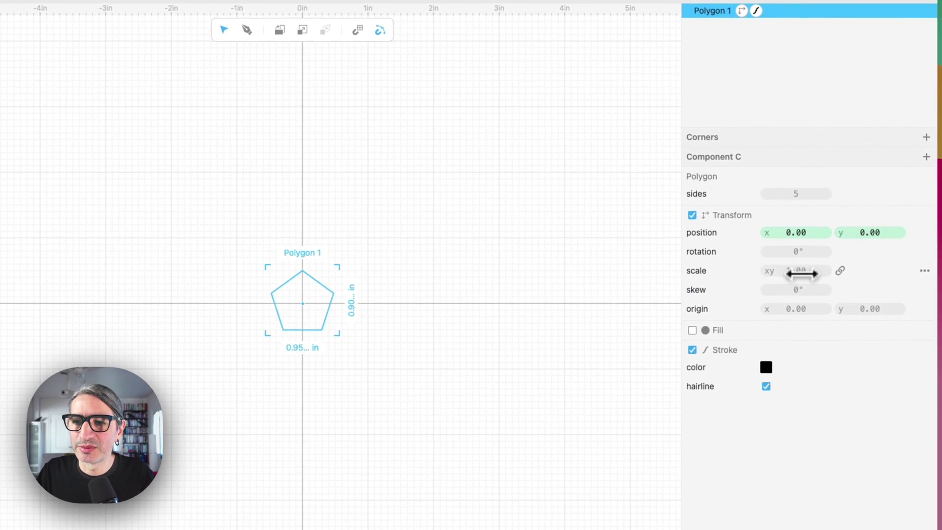
pyautogui.click(800, 273)
pyautogui.write('10')
pyautogui.press('Return')
pyautogui.scroll(-5, 547, 399)
pyautogui.hscroll(3, 532, 394)
pyautogui.scroll(-3, 578, 419)
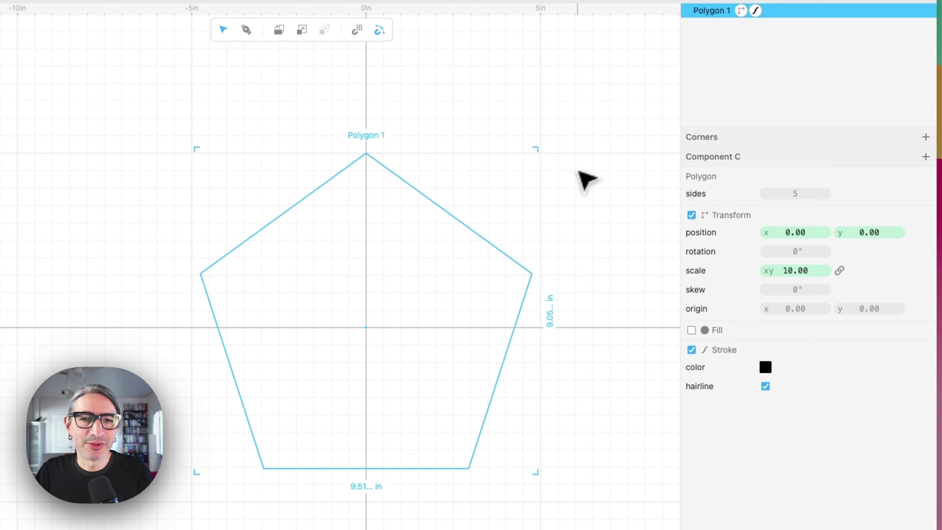
# Add Round Corners to Polygon 1 with its radius as the list [0, 0, 0, 0, 0].
pyautogui.click(133, 58)
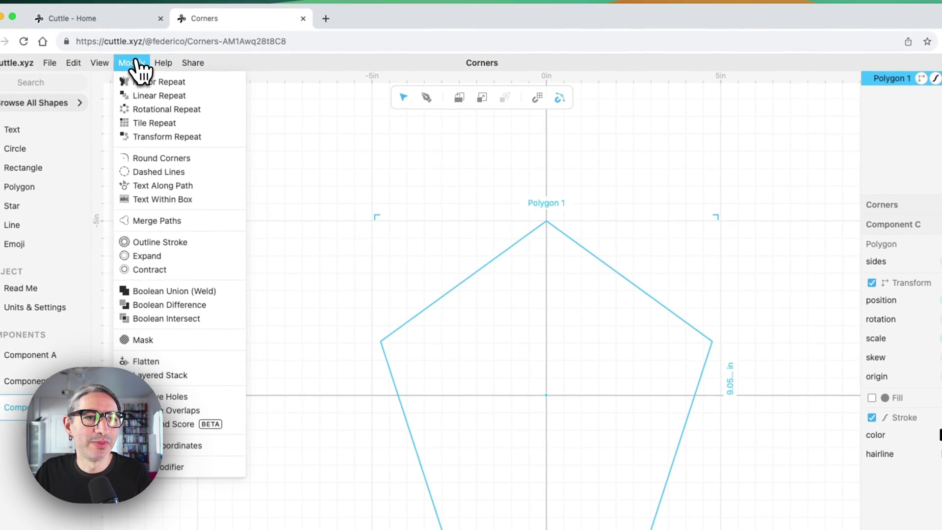
pyautogui.click(164, 159)
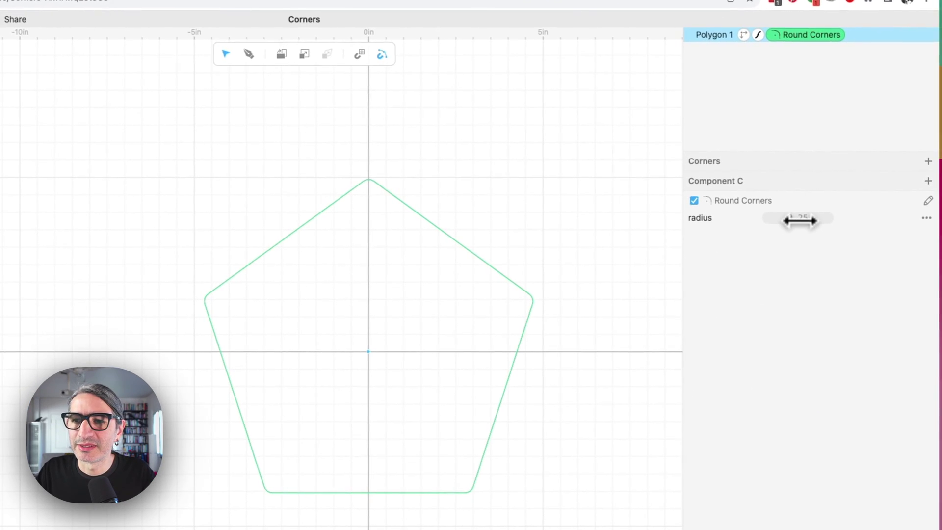
pyautogui.moveTo(818, 233); pyautogui.dragTo(924, 226)
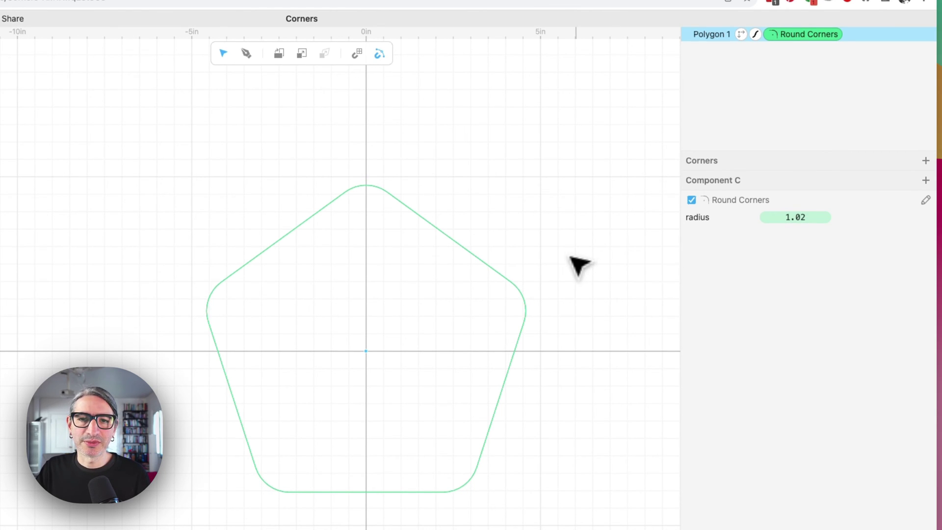
pyautogui.moveTo(579, 263); pyautogui.dragTo(526, 227)
pyautogui.click(816, 231)
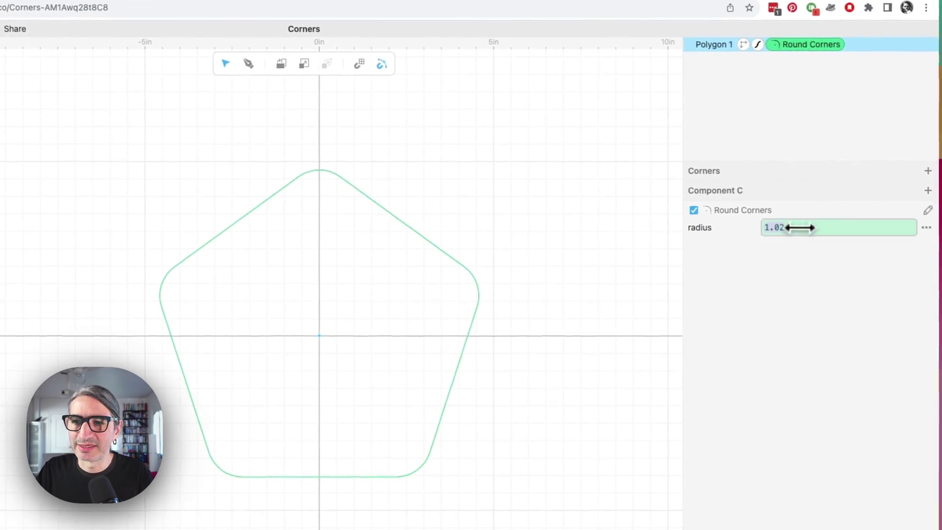
pyautogui.write('[]')
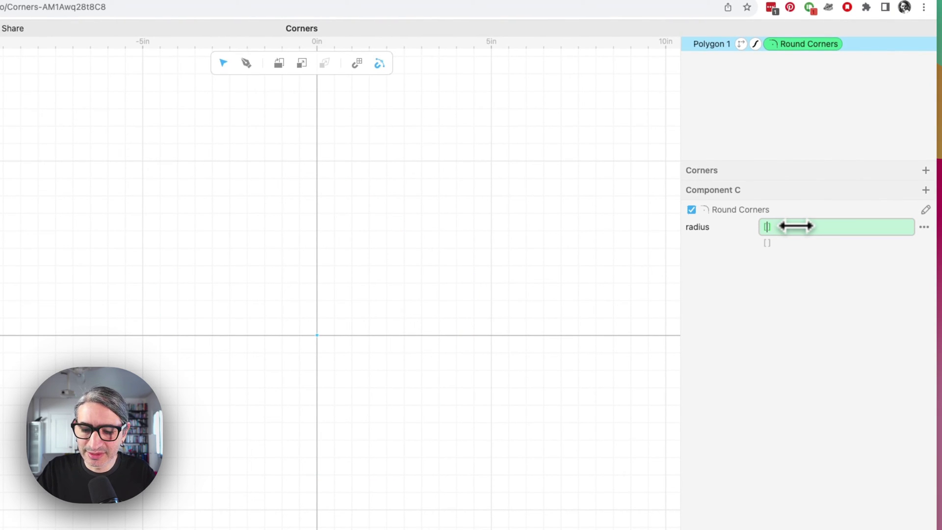
pyautogui.write('0, 0, 0')
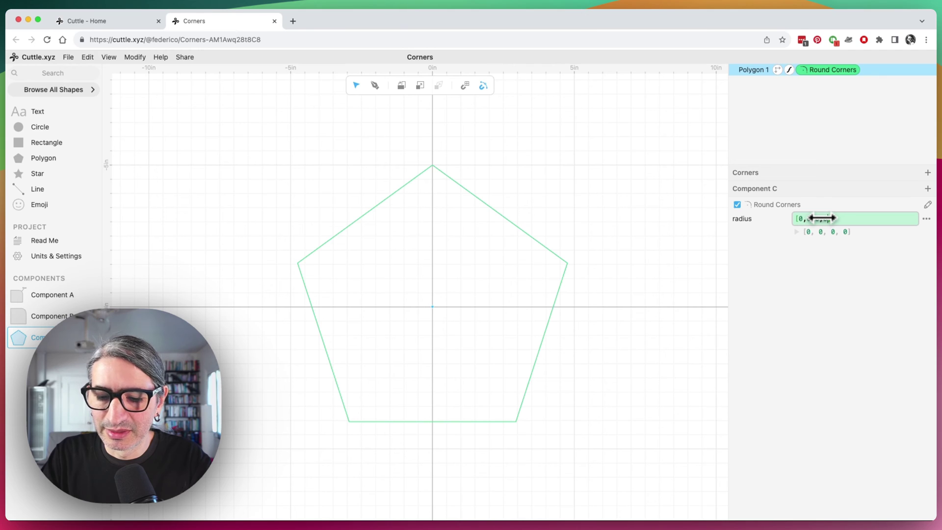
pyautogui.write(', 0')
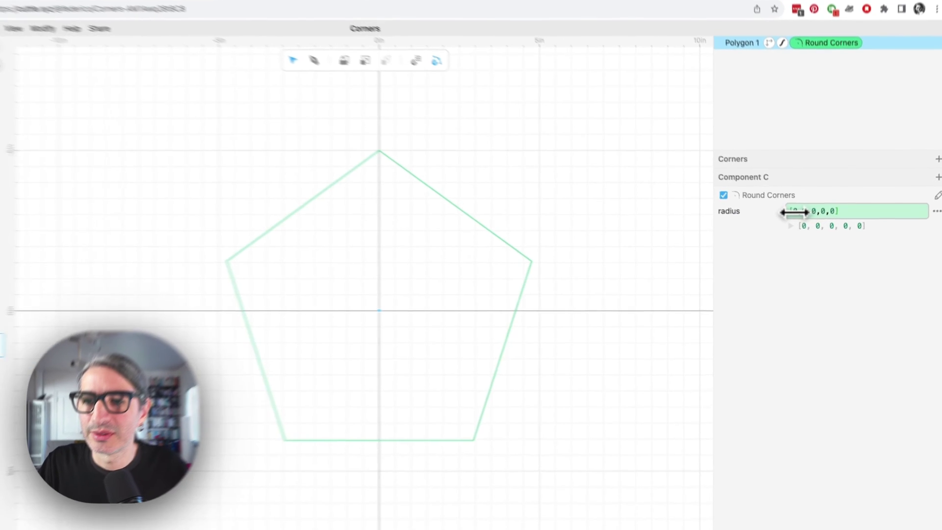
# Set the pentagon's radius list to [2, 2, 2, 2, 0.7], slightly rounding the top corner.
pyautogui.moveTo(794, 212); pyautogui.dragTo(799, 212)
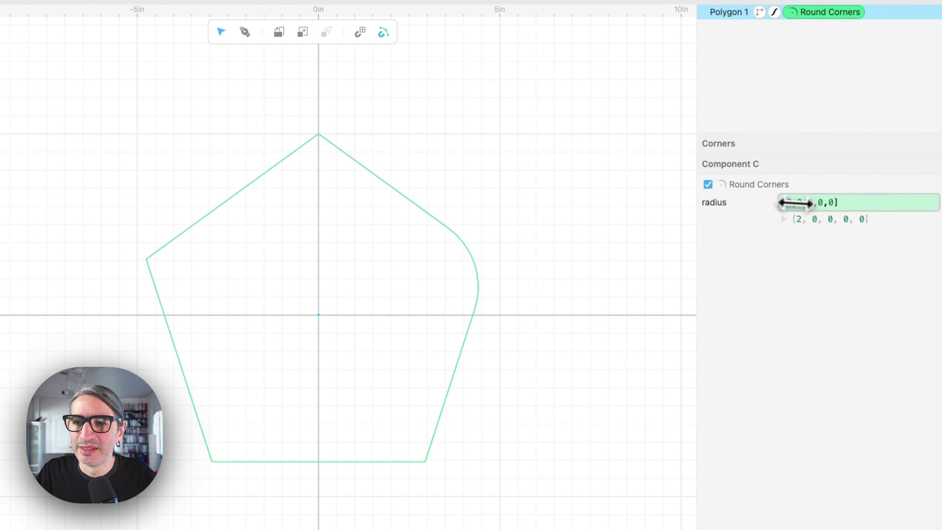
pyautogui.moveTo(804, 202); pyautogui.dragTo(826, 204)
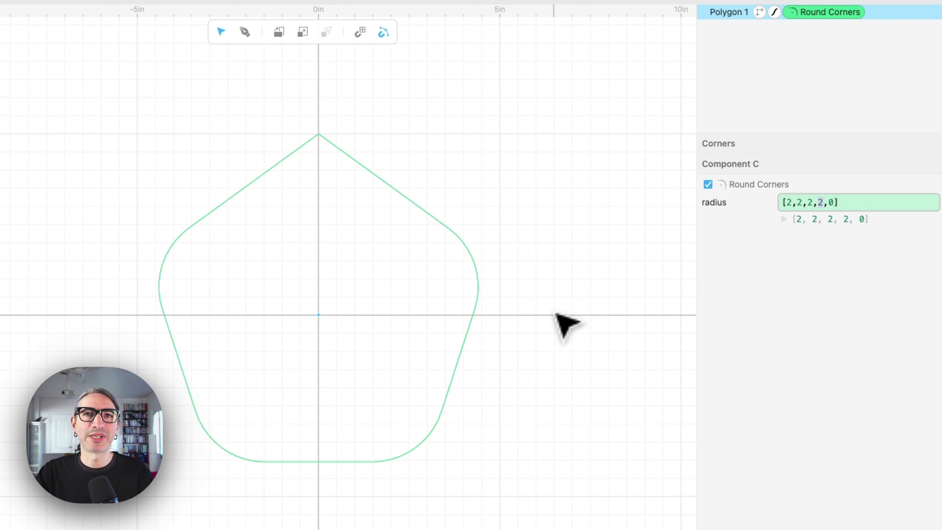
pyautogui.scroll(2, 567, 324)
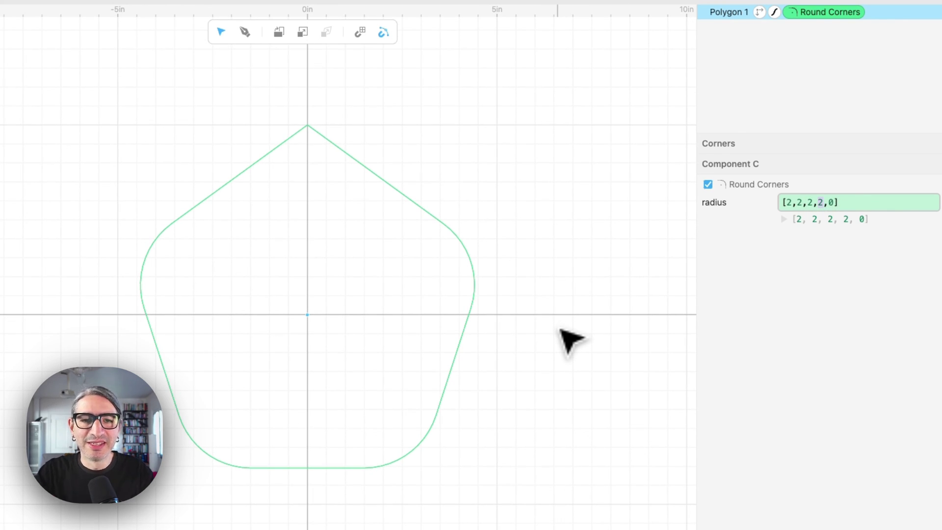
pyautogui.click(505, 210)
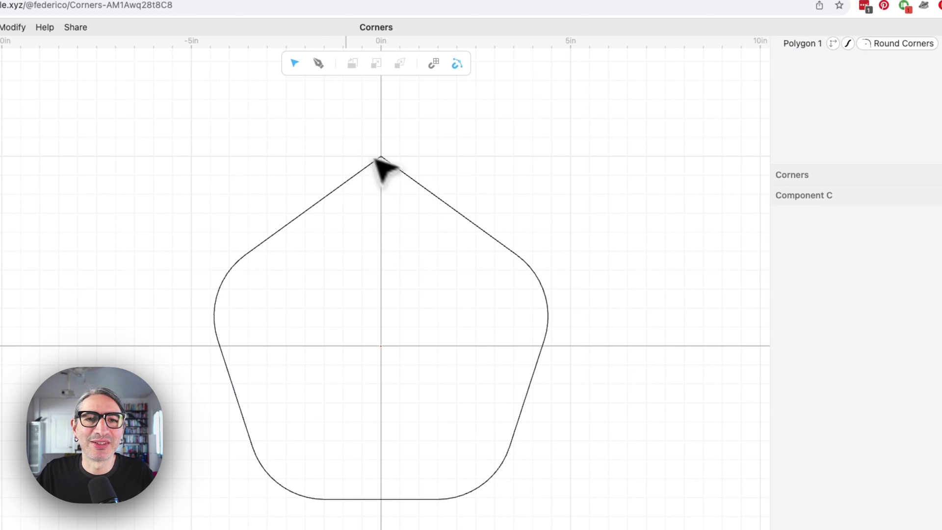
pyautogui.click(381, 162)
pyautogui.click(879, 44)
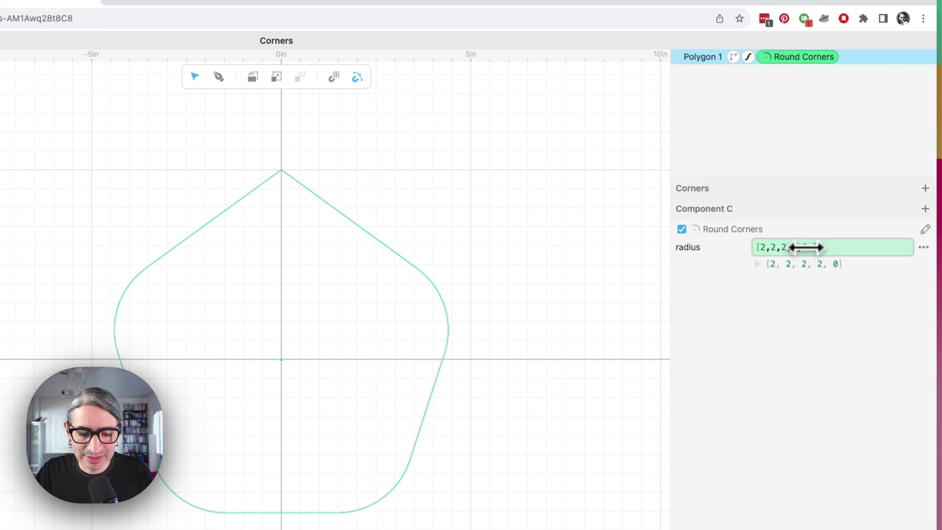
pyautogui.moveTo(814, 246); pyautogui.dragTo(819, 247)
pyautogui.click(533, 373)
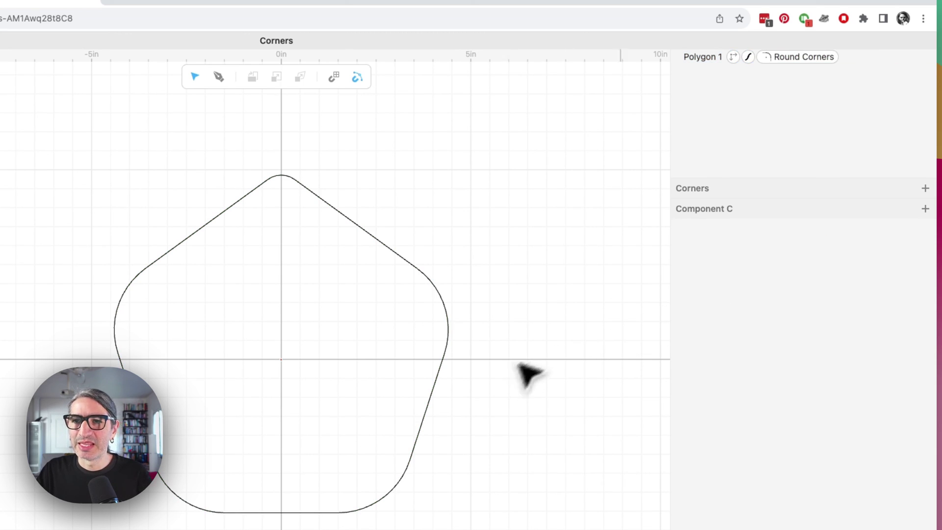
# Reopen Polygon 1's Round Corners settings, showing radii 2, 2, 2, 2, 0.6.
pyautogui.click(766, 57)
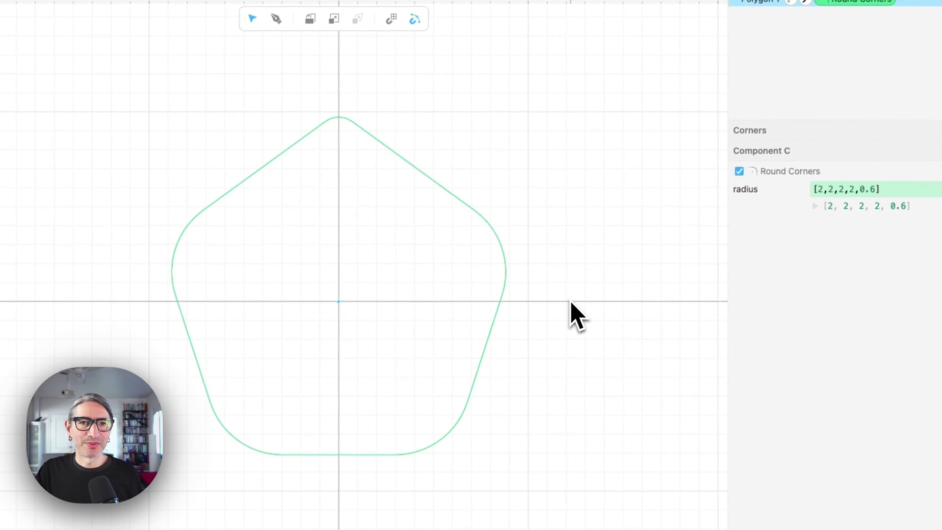